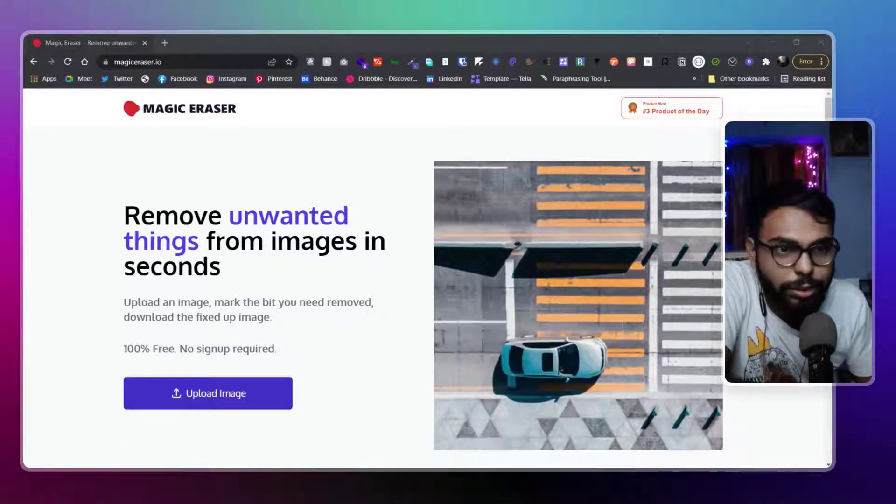
# Upload the Mental Health letter-tile image and erase the green leaf sprig, including its leftover trace.
pyautogui.press('Return')
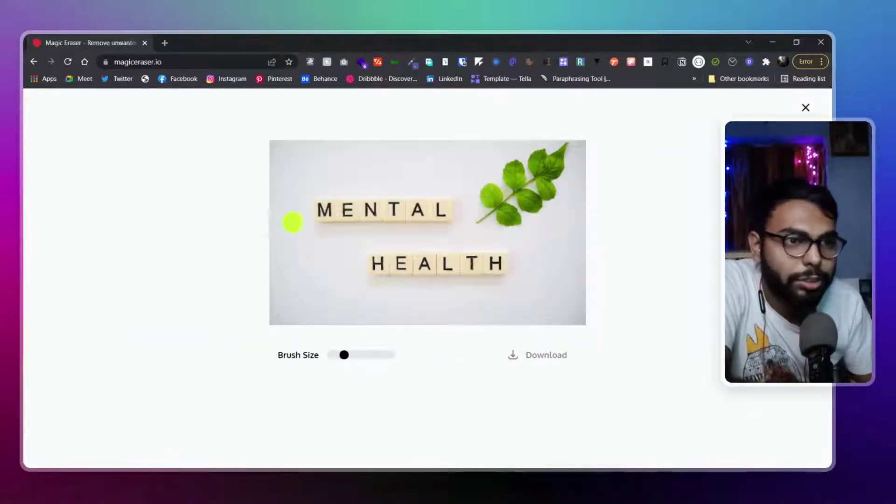
pyautogui.moveTo(544, 179)
pyautogui.mouseDown()
pyautogui.moveTo(503, 210)
pyautogui.moveTo(527, 219)
pyautogui.moveTo(481, 210)
pyautogui.moveTo(490, 192)
pyautogui.moveTo(553, 219)
pyautogui.moveTo(572, 210)
pyautogui.moveTo(518, 163)
pyautogui.moveTo(511, 168)
pyautogui.moveTo(562, 182)
pyautogui.moveTo(572, 160)
pyautogui.moveTo(539, 142)
pyautogui.moveTo(560, 140)
pyautogui.mouseUp()
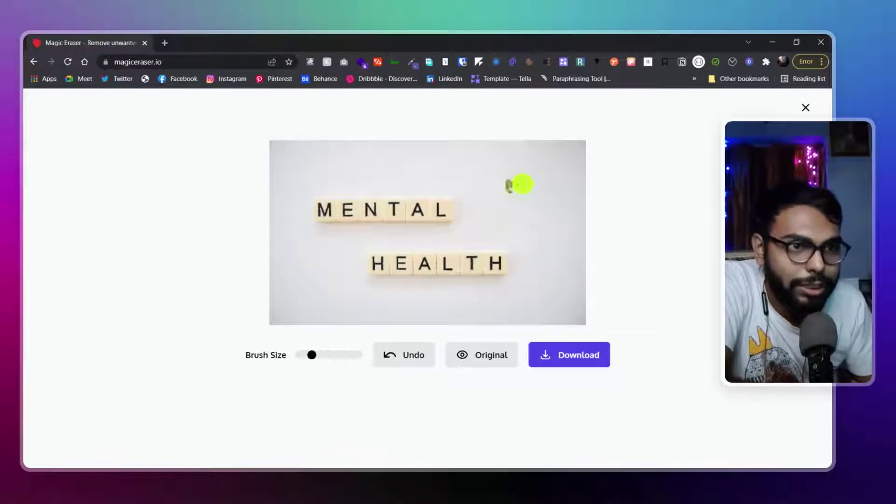
pyautogui.moveTo(512, 181)
pyautogui.mouseDown()
pyautogui.moveTo(529, 174)
pyautogui.moveTo(511, 186)
pyautogui.mouseUp()
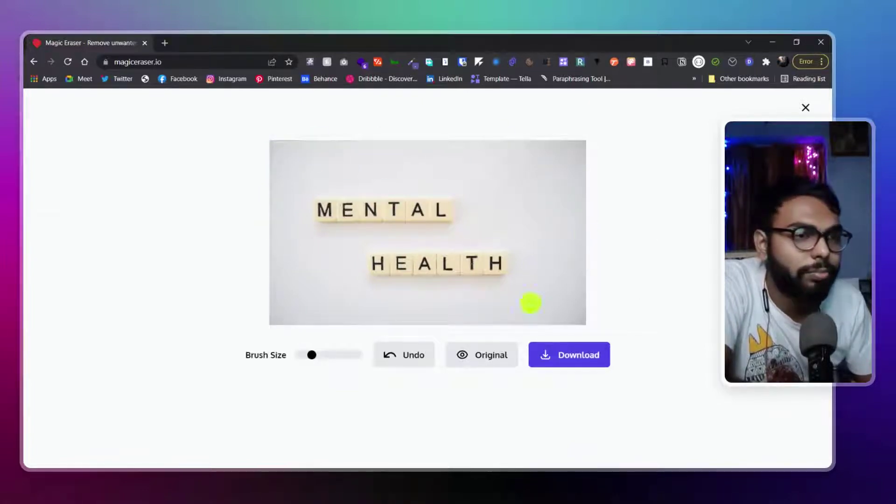
# Close the edited letter-tile image and upload the night-time city street photo.
pyautogui.click(806, 107)
pyautogui.click(189, 398)
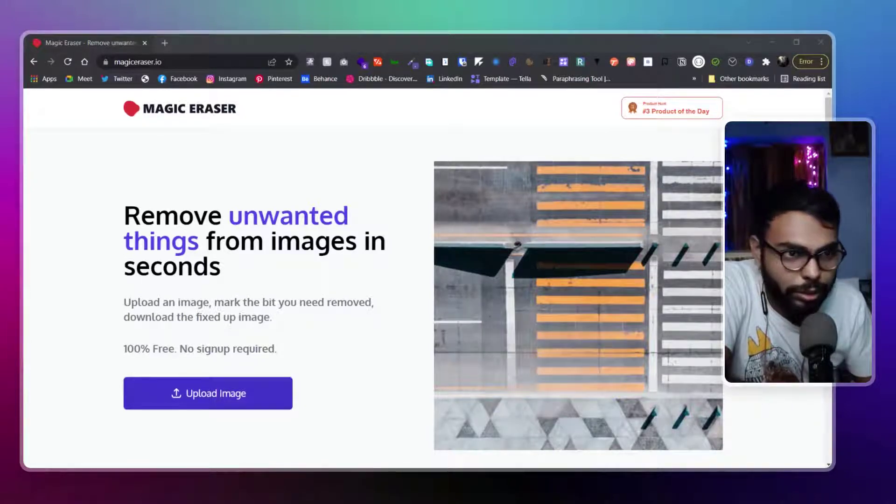
pyautogui.press('Return')
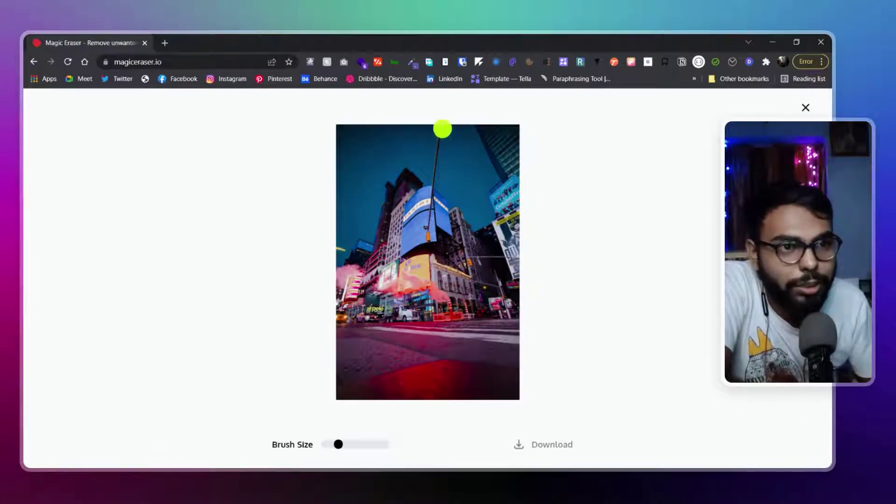
pyautogui.moveTo(443, 128)
pyautogui.mouseDown()
pyautogui.moveTo(427, 237)
pyautogui.moveTo(436, 131)
pyautogui.mouseUp()
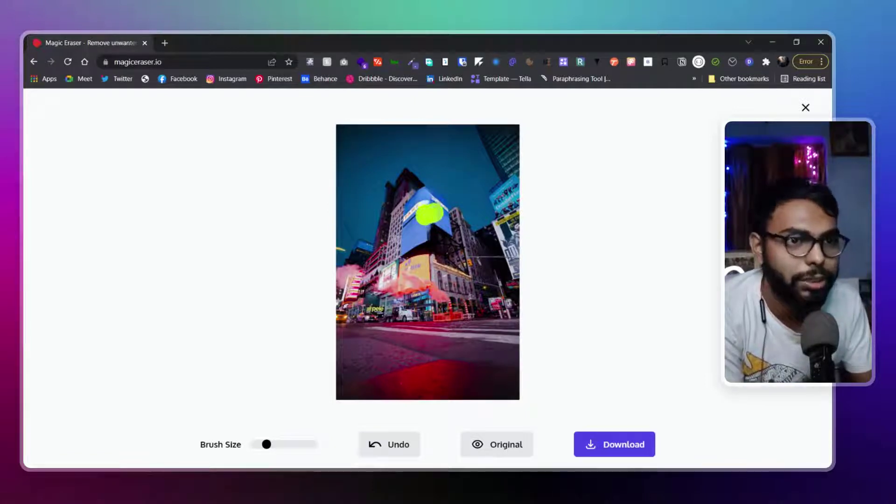
pyautogui.moveTo(430, 214); pyautogui.dragTo(423, 195)
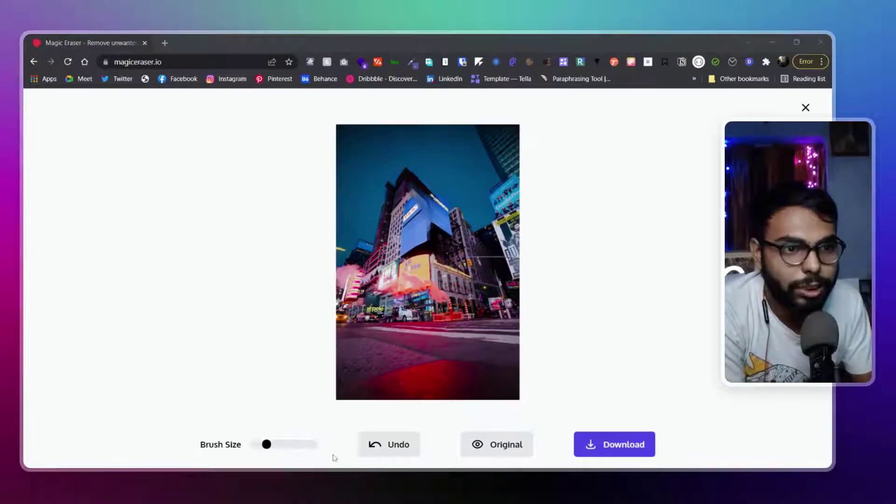
pyautogui.click(395, 448)
pyautogui.click(395, 448)
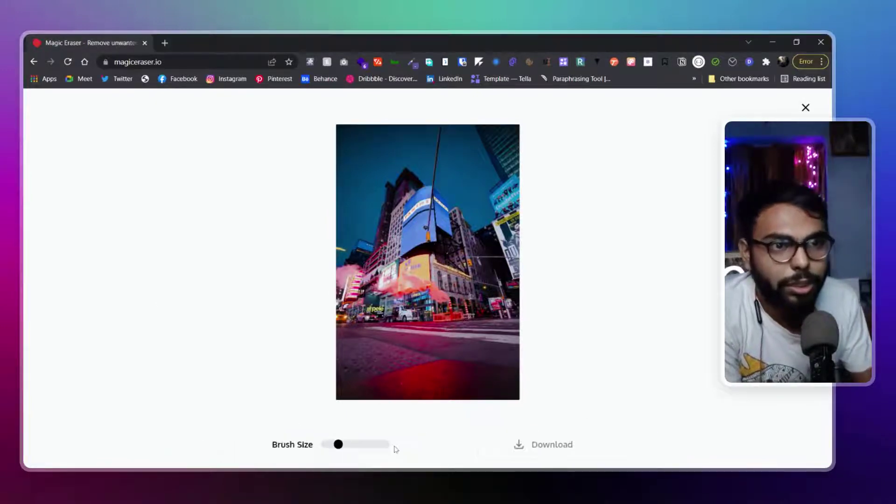
# Erase the part of the hanging cable that crosses the sky above the buildings.
pyautogui.moveTo(438, 130)
pyautogui.mouseDown()
pyautogui.moveTo(455, 140)
pyautogui.moveTo(432, 156)
pyautogui.moveTo(438, 182)
pyautogui.mouseUp()
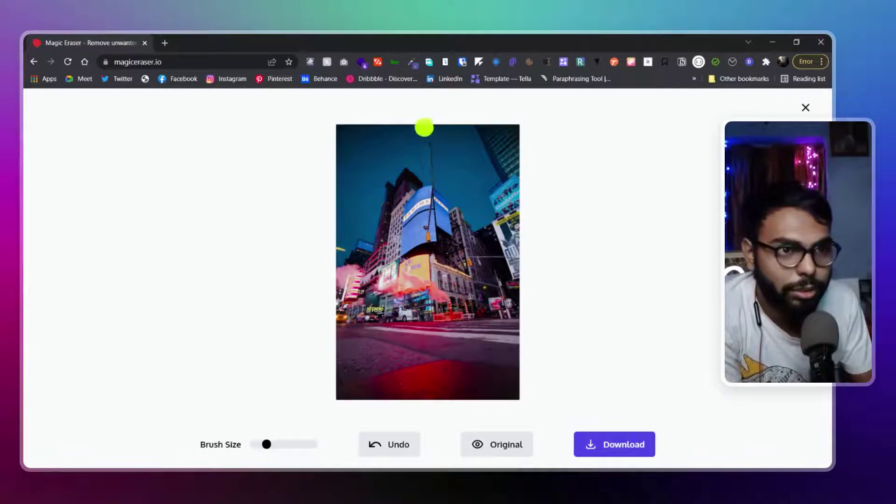
pyautogui.moveTo(424, 127); pyautogui.dragTo(436, 178)
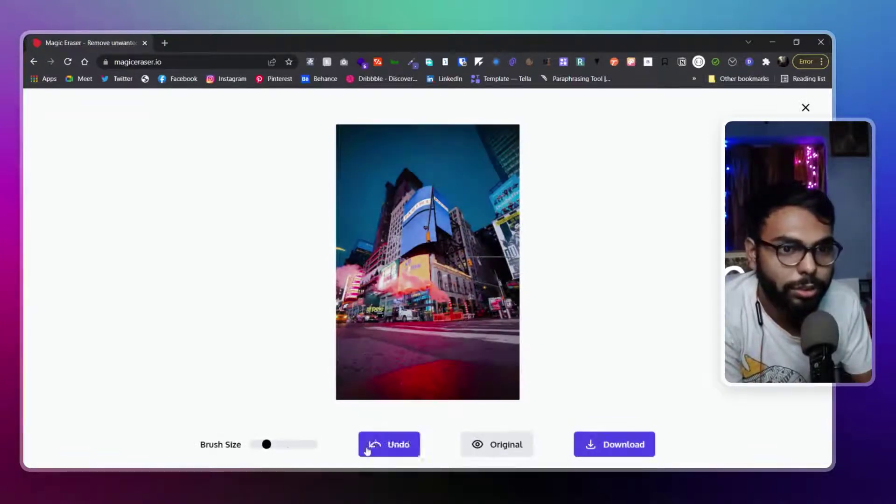
# Reduce the brush size and erase the traffic light and cable over the blue billboard, plus the horizontal wire beside the dark building.
pyautogui.moveTo(266, 444); pyautogui.dragTo(258, 444)
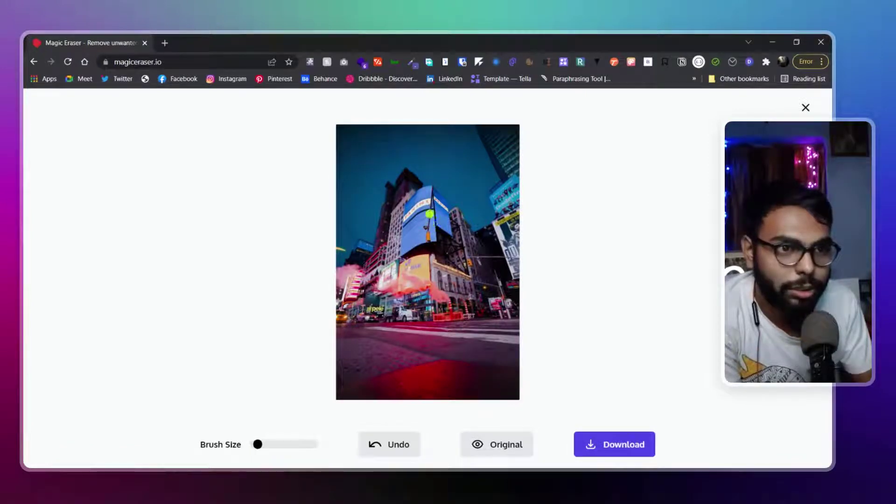
pyautogui.moveTo(423, 229); pyautogui.dragTo(428, 240)
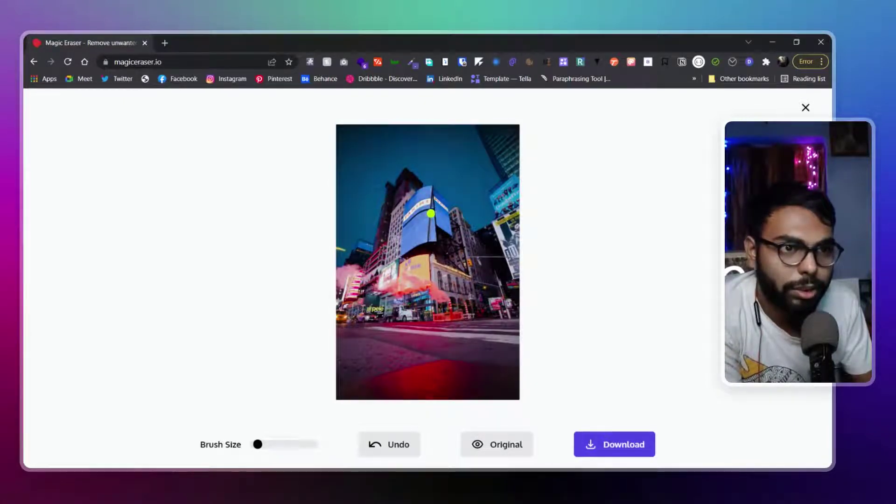
pyautogui.moveTo(428, 236); pyautogui.dragTo(428, 238)
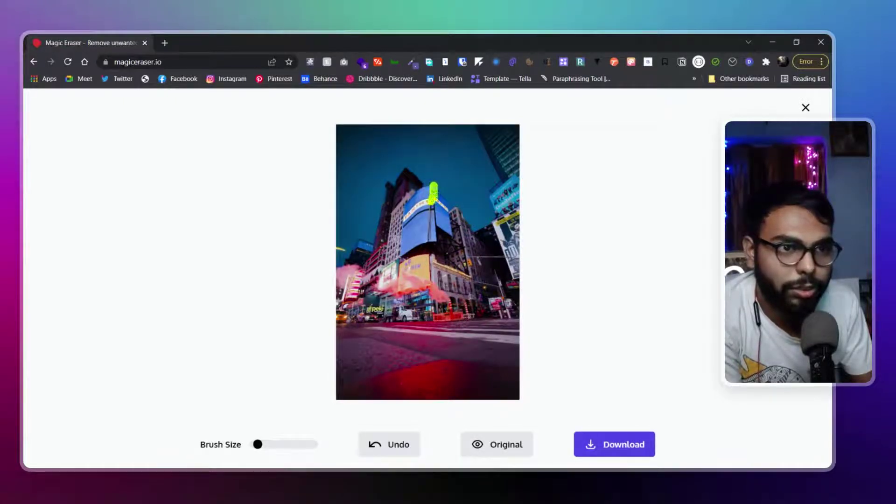
pyautogui.moveTo(431, 204); pyautogui.dragTo(430, 239)
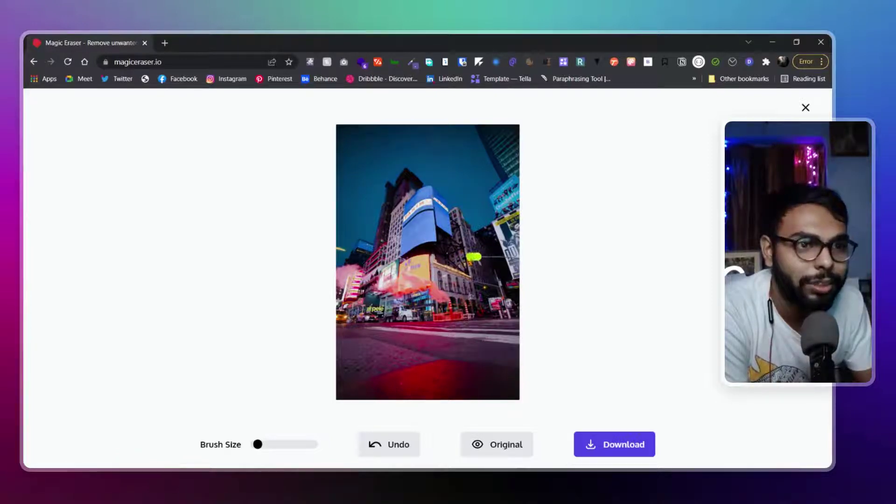
pyautogui.moveTo(476, 256); pyautogui.dragTo(522, 257)
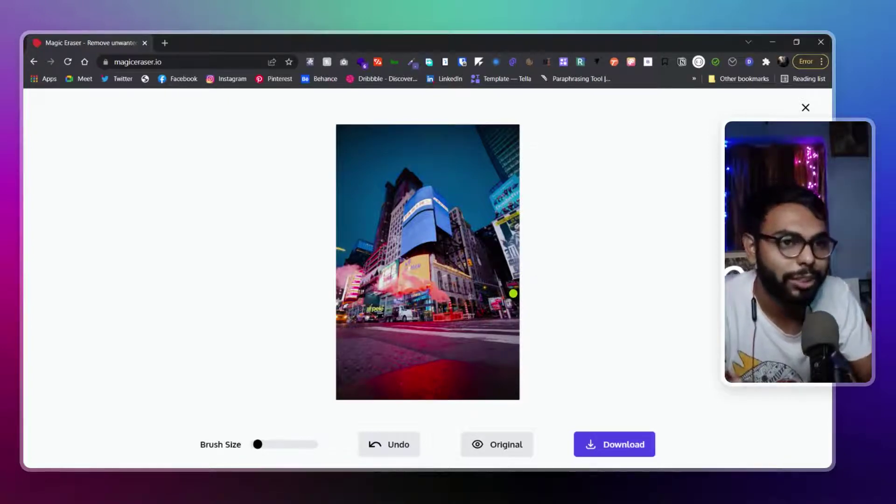
pyautogui.hotkey('ctrl', '+')
pyautogui.hotkey('ctrl', '+')
pyautogui.hotkey('ctrl', '+')
pyautogui.hotkey('ctrl', '+')
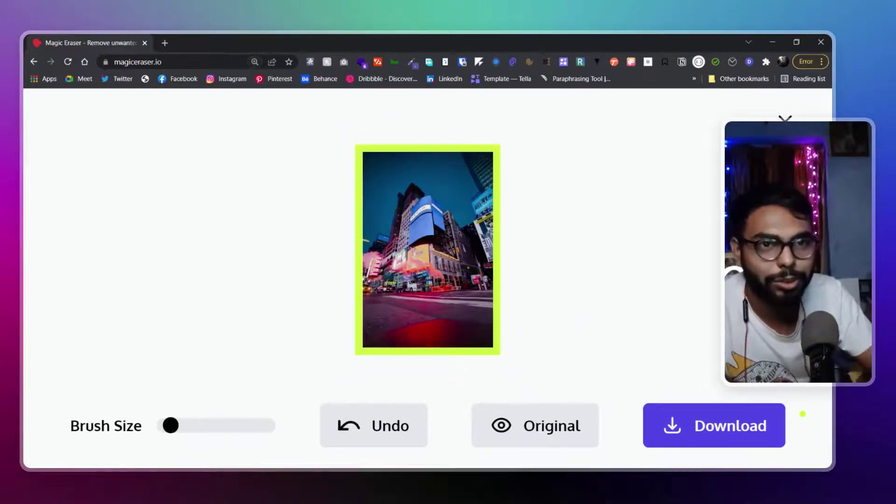
pyautogui.hotkey('ctrl', '-')
pyautogui.hotkey('ctrl', '-')
pyautogui.hotkey('ctrl', '-')
pyautogui.hotkey('ctrl', '-')
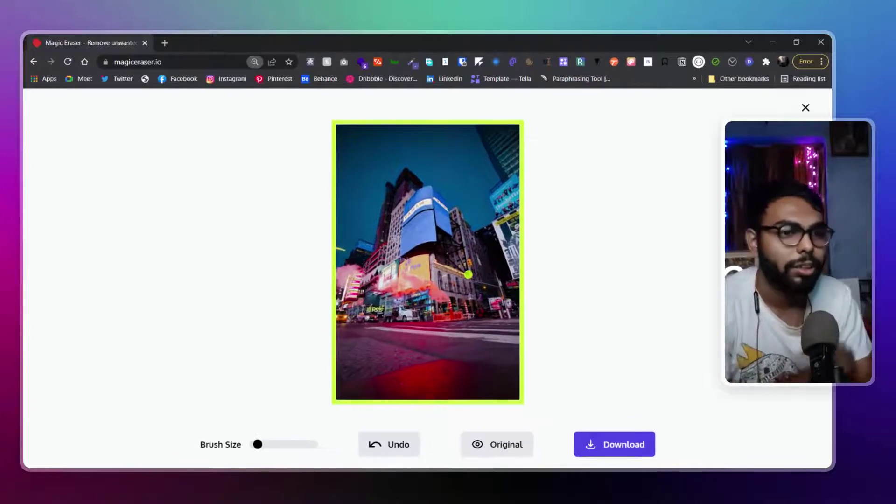
# Download the edited street photo and open demo_magic.jpg in a browser tab.
pyautogui.click(597, 449)
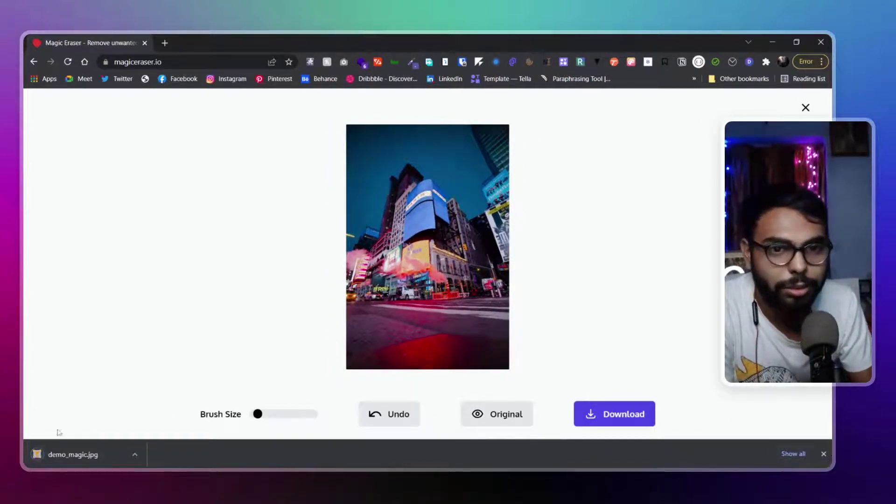
pyautogui.click(55, 447)
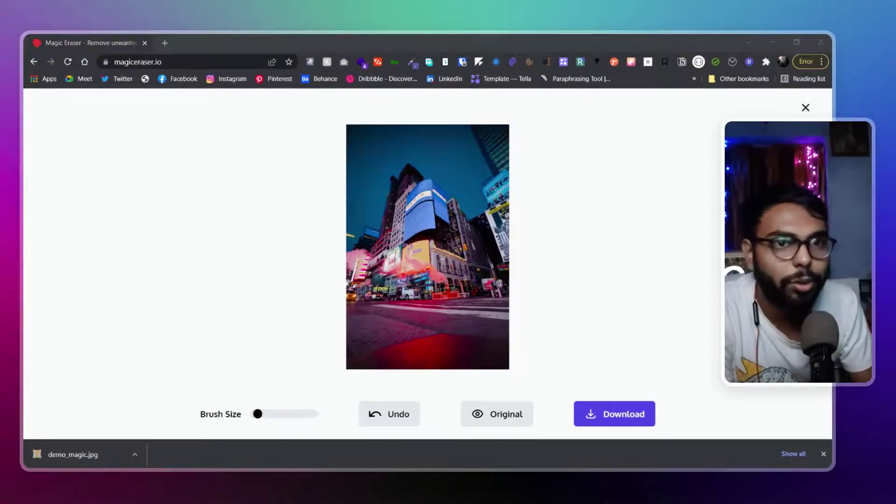
pyautogui.click(164, 44)
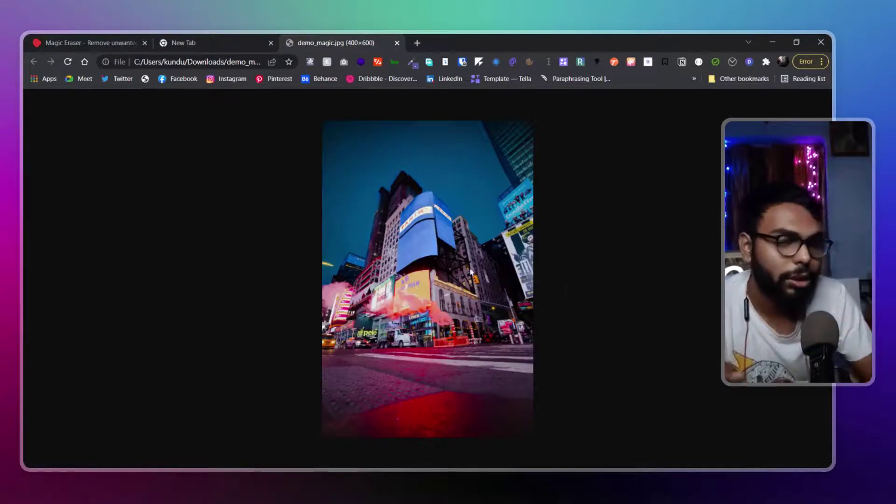
# Examine the downloaded photo up close for erasure quality around the blue billboard, sky and street.
pyautogui.scroll(5, 469, 271)
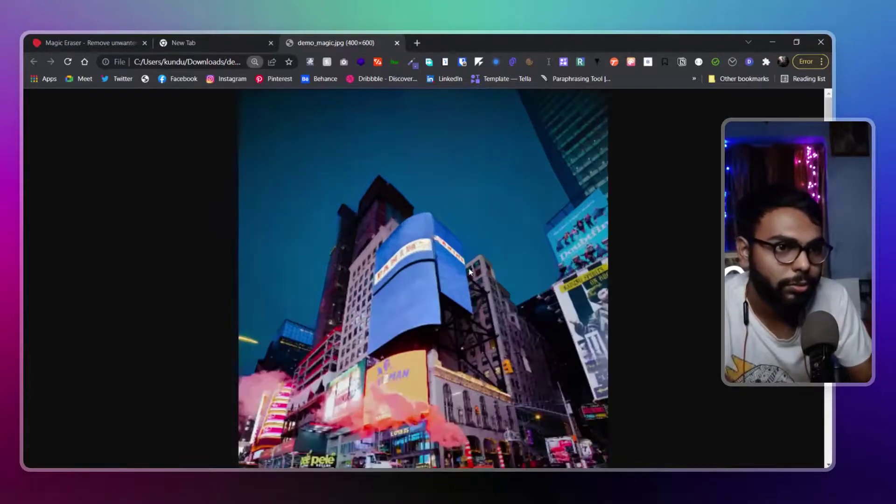
pyautogui.scroll(-5, 519, 275)
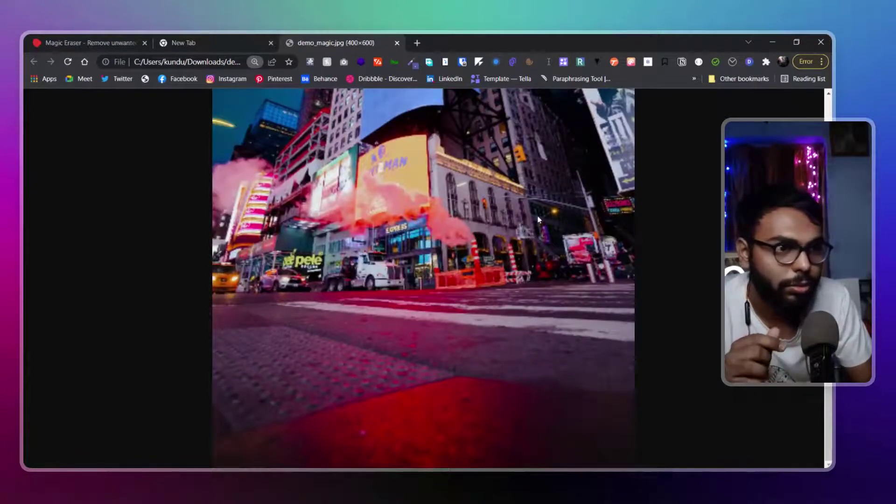
pyautogui.scroll(5, 423, 279)
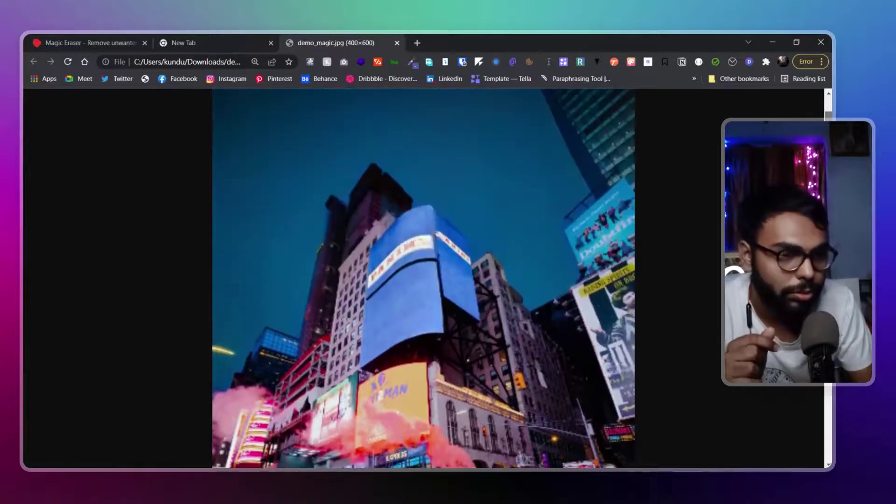
pyautogui.scroll(-2, 423, 278)
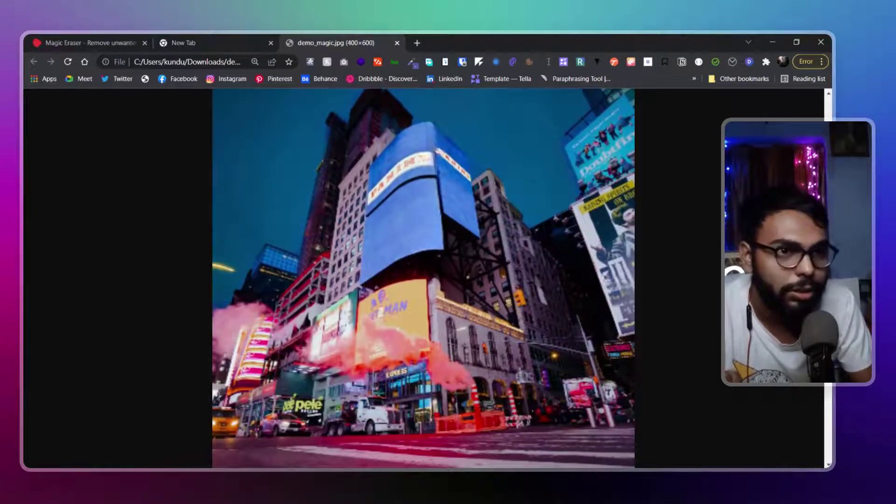
pyautogui.scroll(-1, 423, 278)
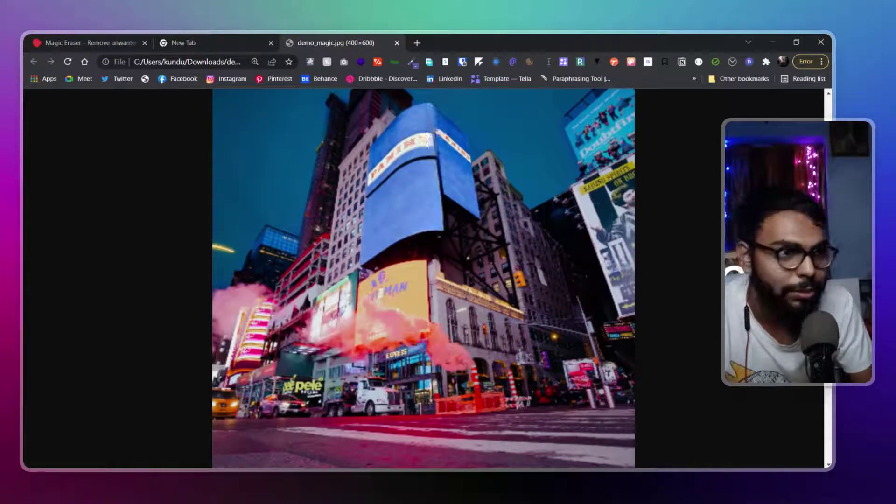
pyautogui.scroll(2, 424, 279)
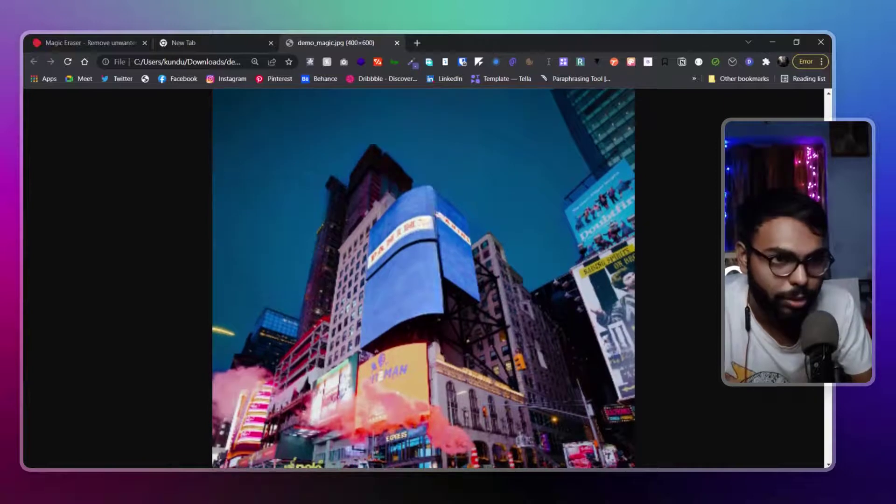
pyautogui.scroll(1, 419, 274)
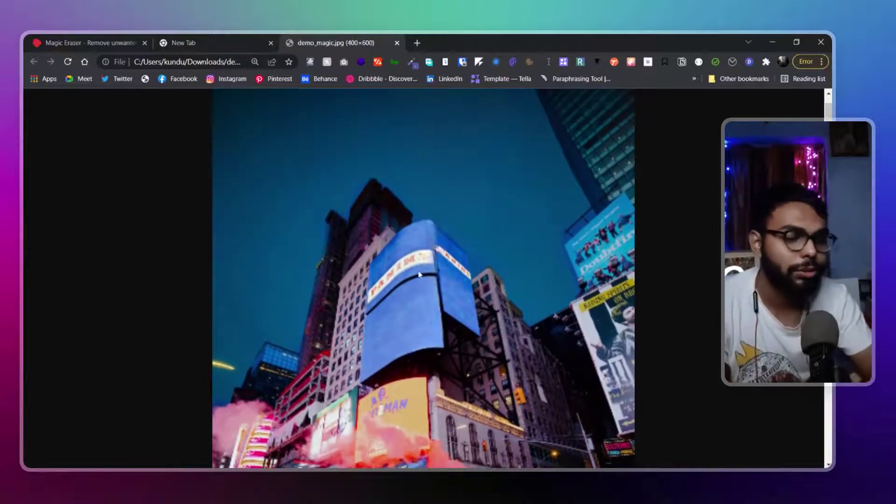
pyautogui.hotkey('ctrl', '-')
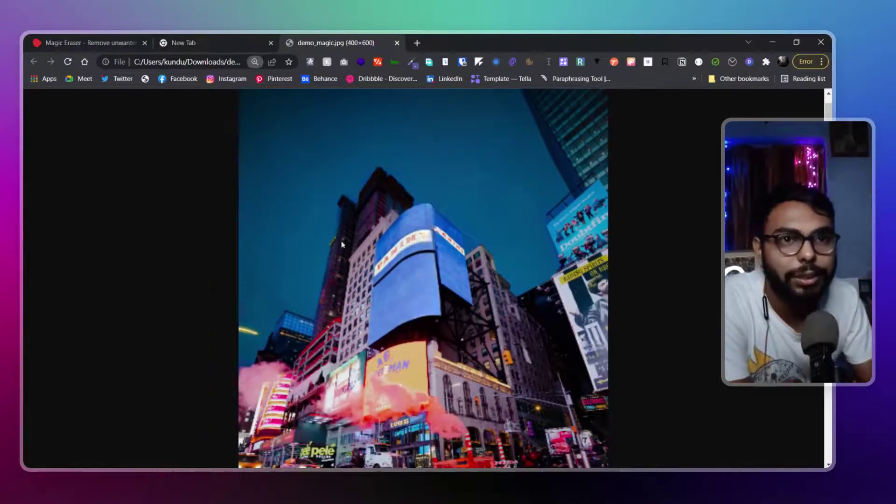
# Close the empty browser tab, return to Magic Eraser and close the edited street photo.
pyautogui.click(271, 42)
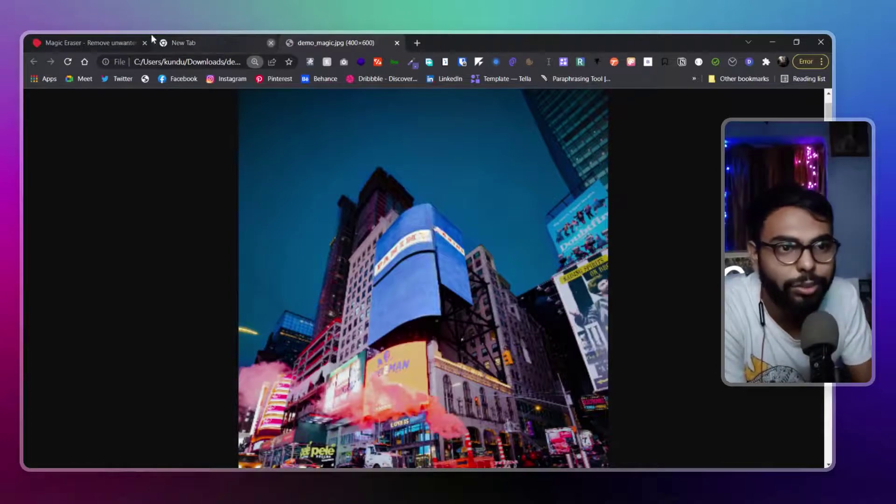
pyautogui.click(67, 37)
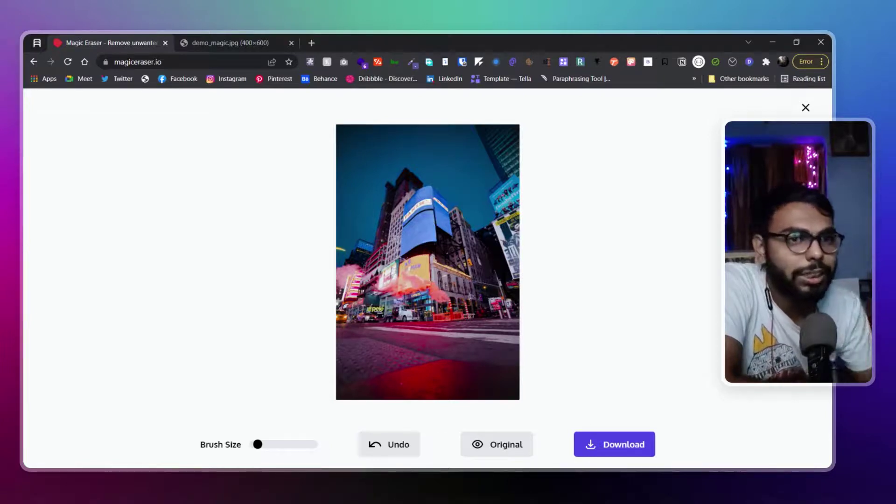
pyautogui.click(805, 108)
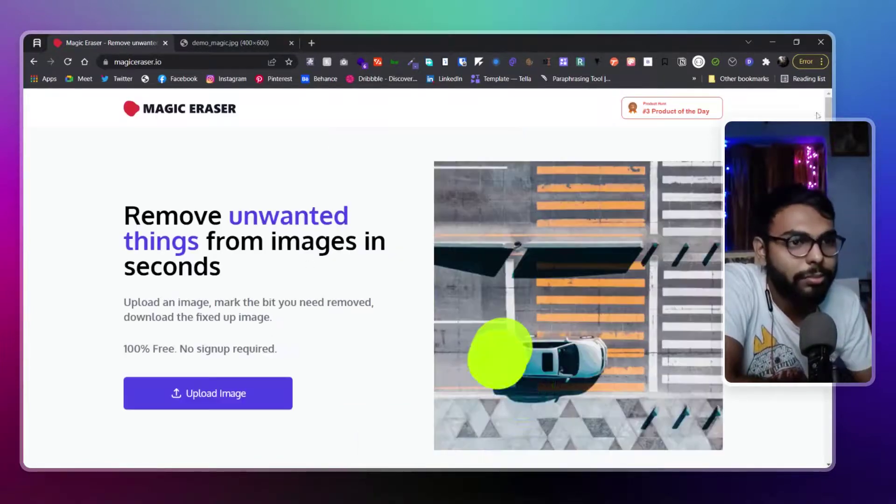